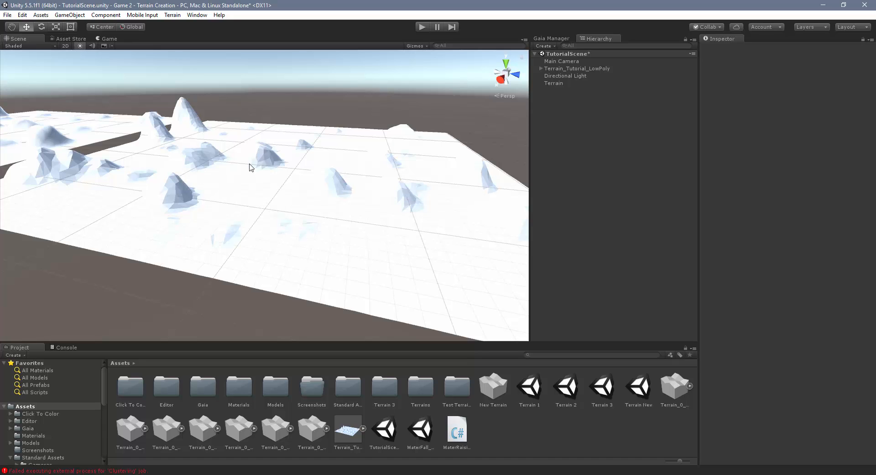
Step: Look over the two existing terrains in the scene, comparing the low-poly one with the smooth one
middle_drag(308, 213, 311, 216)
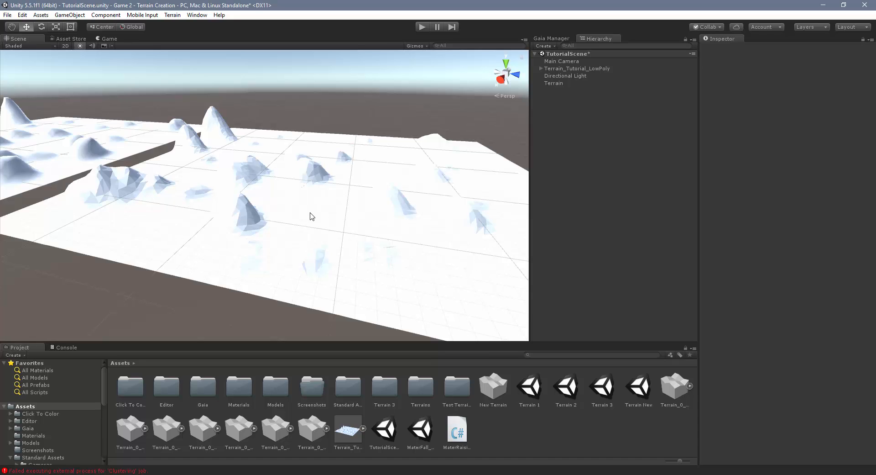
middle_drag(413, 229, 405, 223)
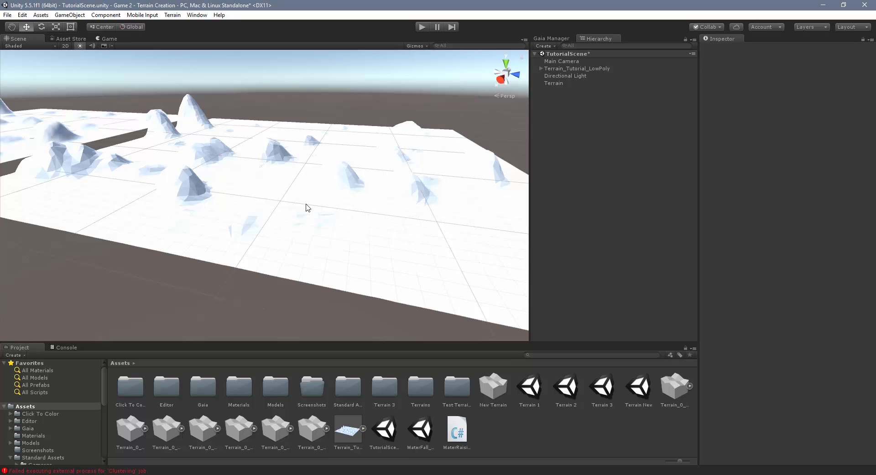
middle_drag(303, 197, 298, 197)
right_drag(299, 198, 329, 205)
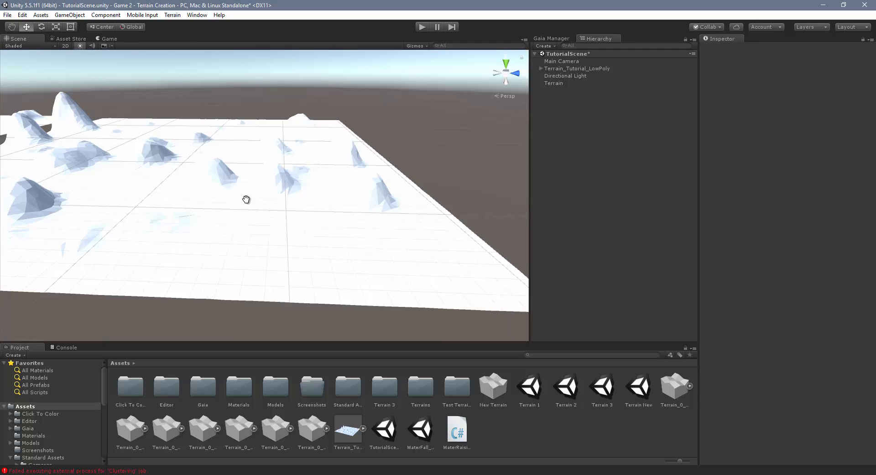
middle_drag(246, 199, 260, 200)
scroll(262, 201, down, 6)
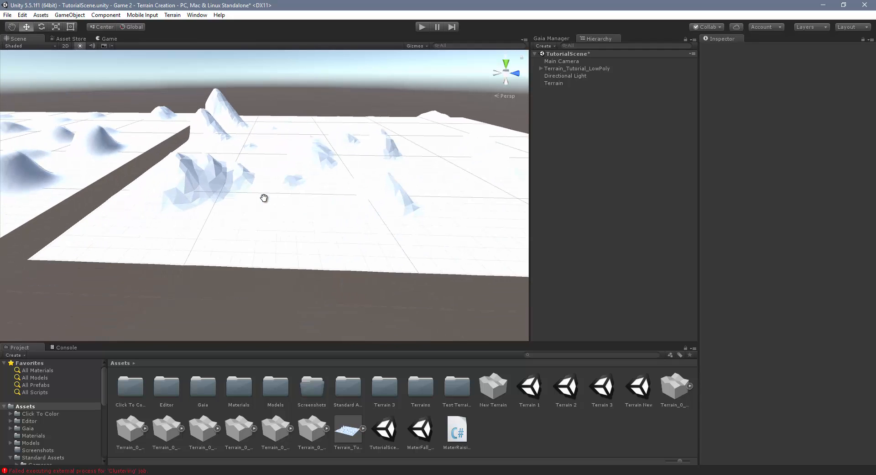
scroll(267, 199, down, 5)
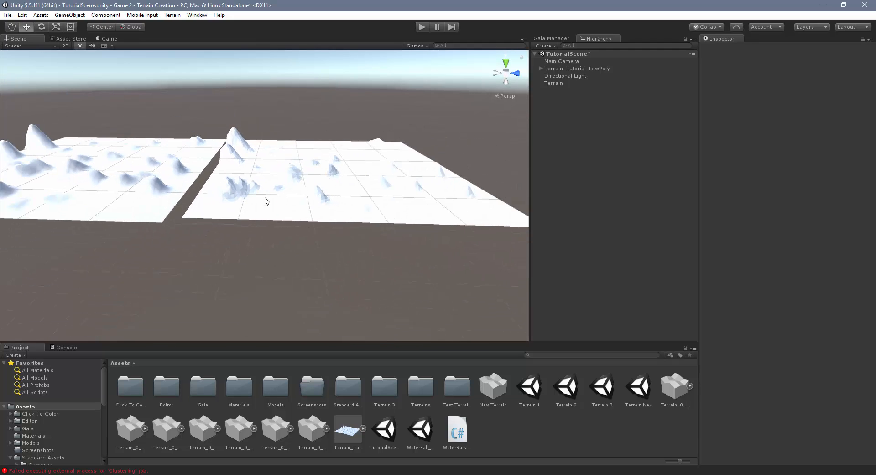
middle_drag(266, 196, 269, 198)
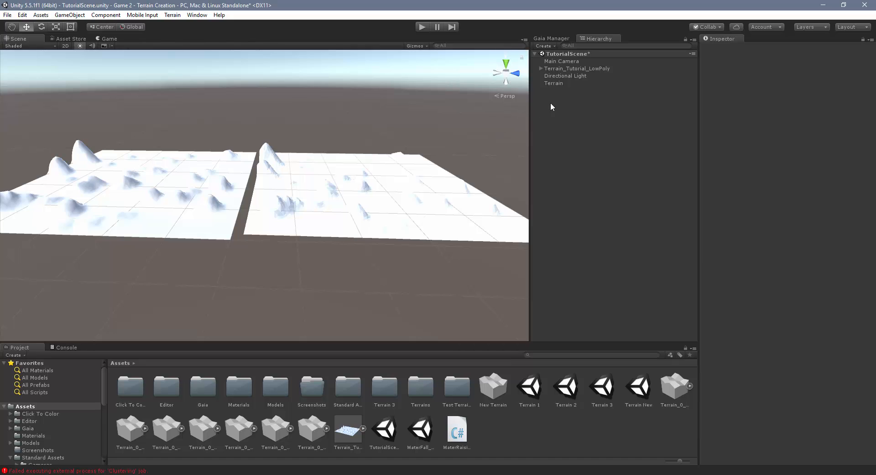
Step: Deactivate both the Terrain and Terrain_Tutorial_LowPoly objects to clear the scene
click(551, 84)
ctrl+click(564, 68)
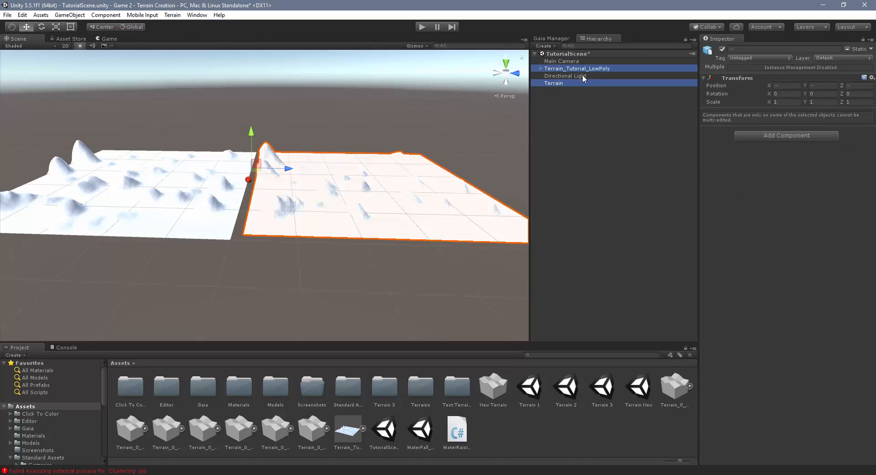
click(722, 49)
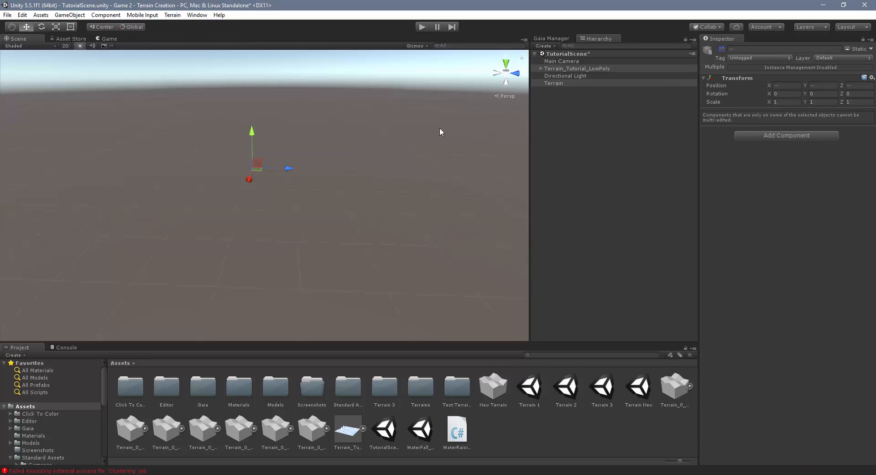
click(368, 171)
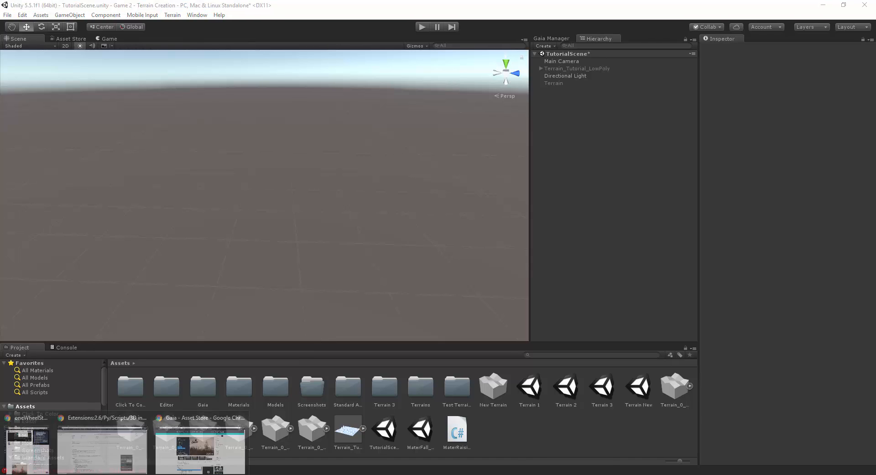
Step: Switch to Chrome to view the Gaia page on the Unity Asset Store, and return to Unity
click(184, 462)
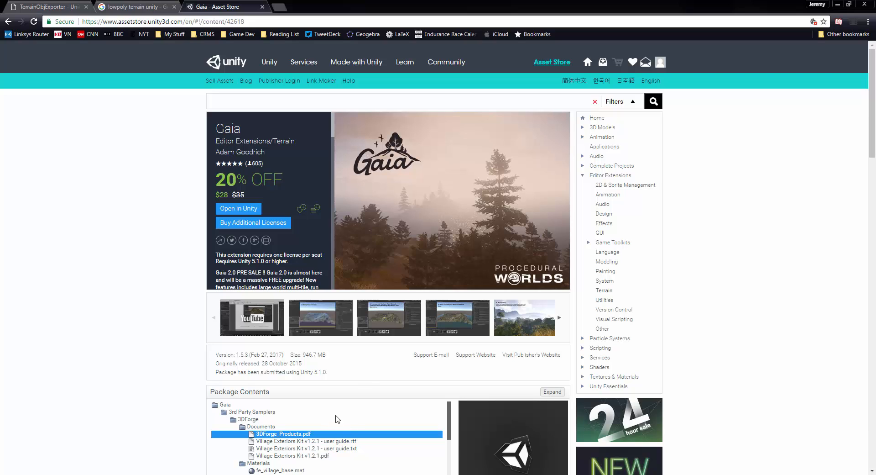
click(301, 474)
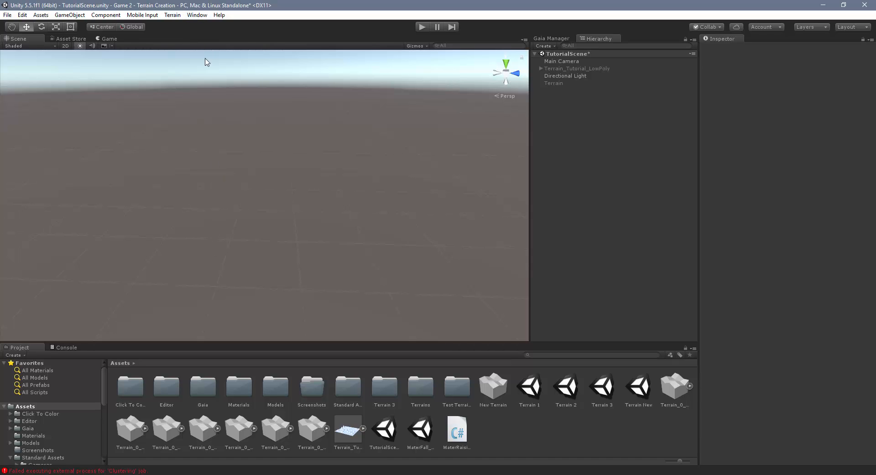
Step: Show the Gaia Manager and create a new terrain together with its stamper
click(198, 15)
mouse_move(210, 49)
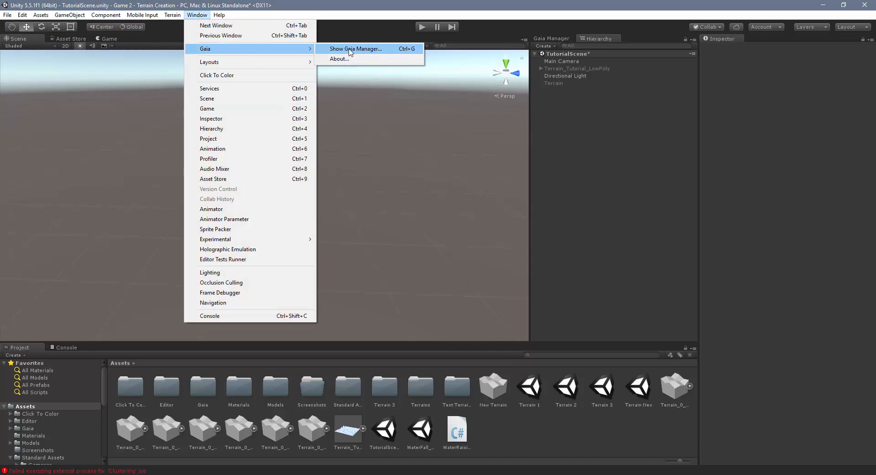
click(347, 49)
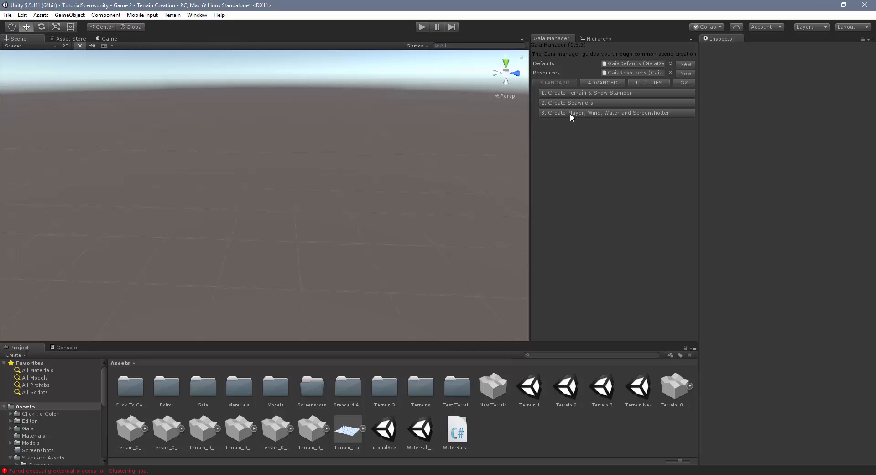
click(584, 93)
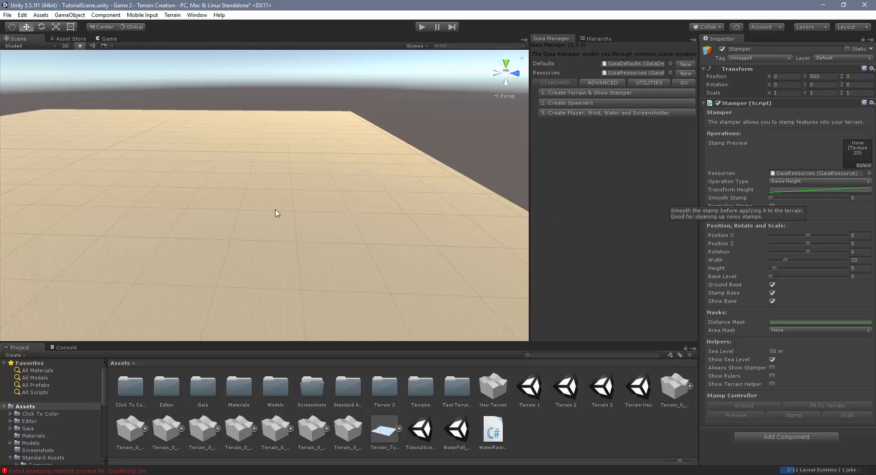
middle_drag(264, 220, 295, 213)
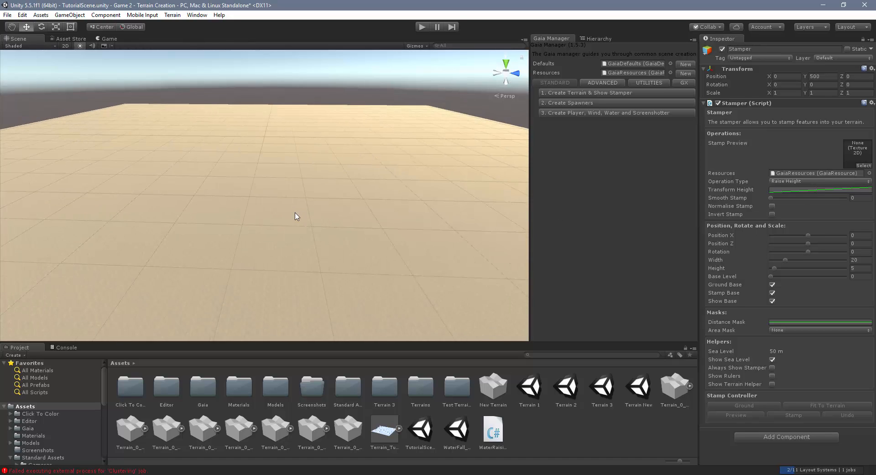
scroll(296, 215, down, 3)
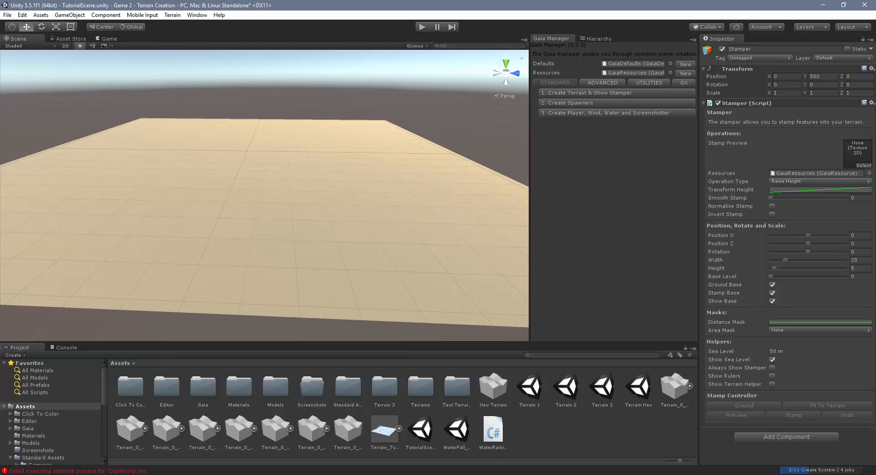
Step: Choose the Island_1909_3 texture as the stamper's stamp preview
click(863, 166)
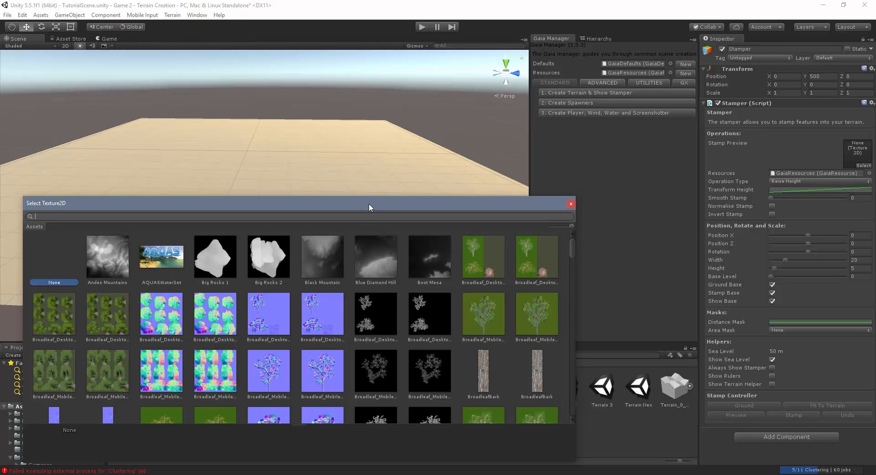
drag(368, 203, 365, 133)
scroll(320, 259, down, 3)
scroll(319, 255, down, 10)
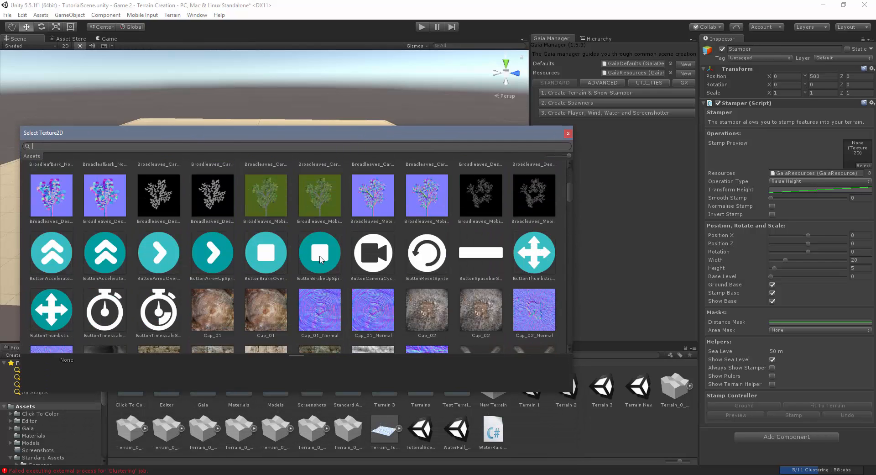
scroll(318, 252, down, 12)
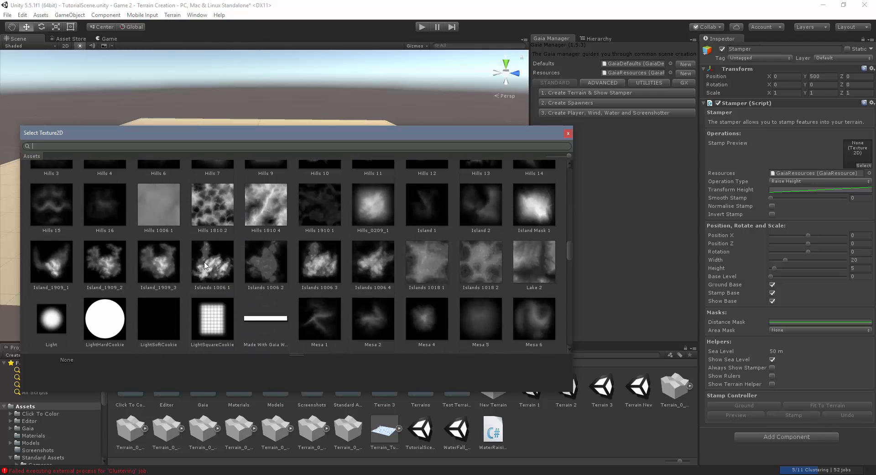
click(160, 268)
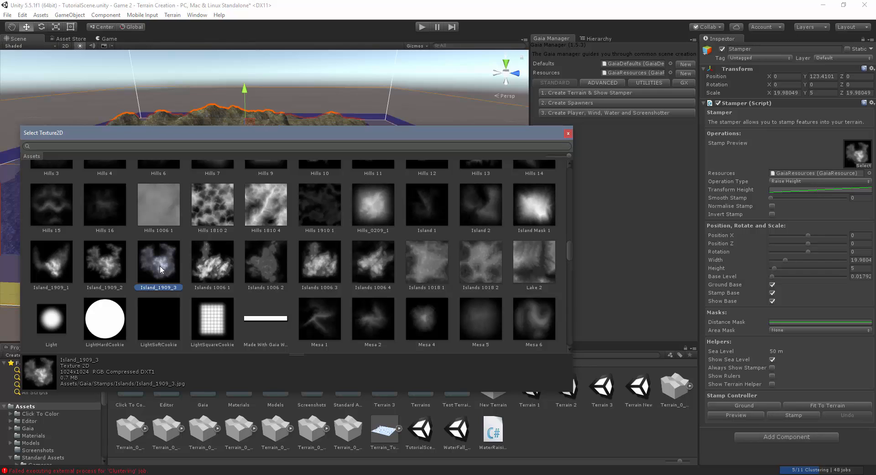
click(568, 133)
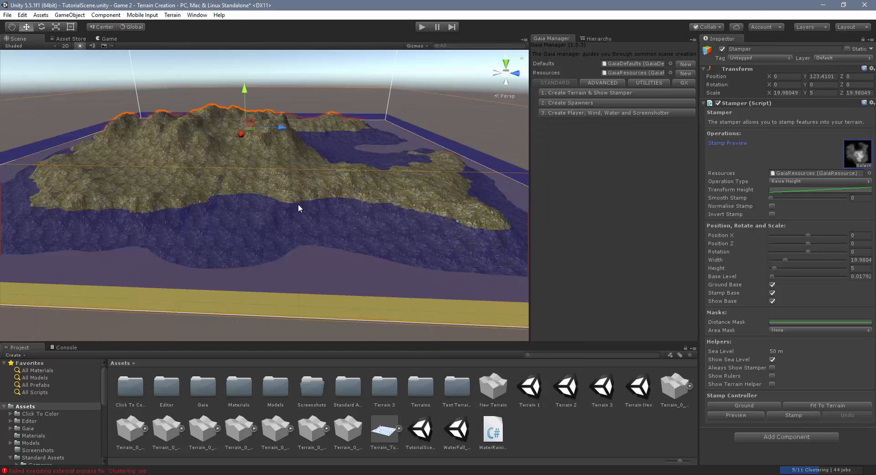
Step: Place the island stamp at about X -125 and Z -12, with a rotation of 2 and a width of 18.8
right_drag(298, 205, 393, 176)
middle_drag(172, 254, 216, 253)
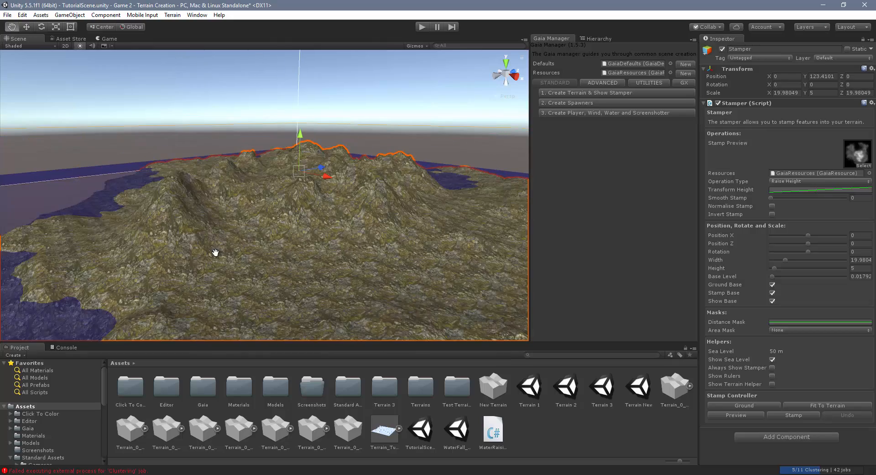
scroll(216, 252, down, 3)
scroll(280, 248, down, 3)
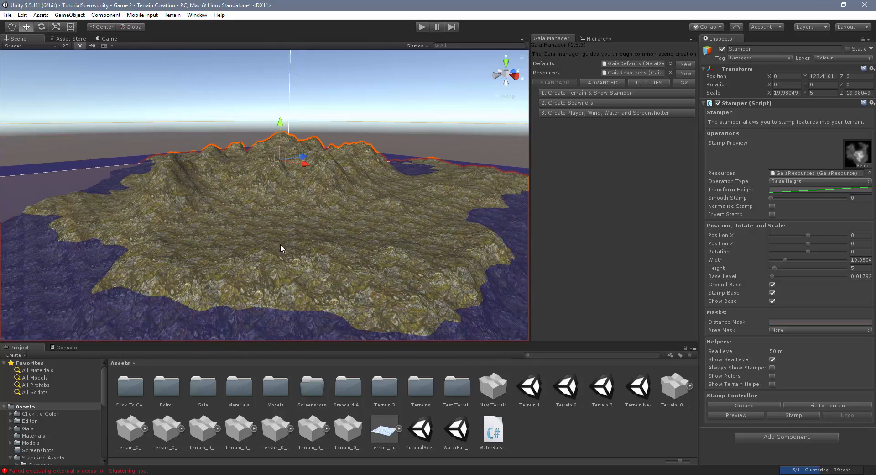
right_drag(422, 239, 389, 242)
middle_drag(389, 242, 279, 237)
right_drag(355, 231, 325, 237)
scroll(314, 235, down, 4)
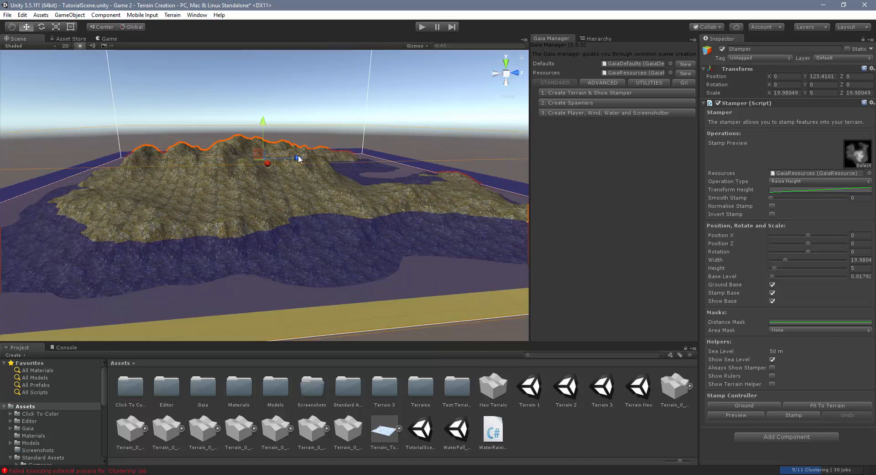
drag(299, 158, 293, 159)
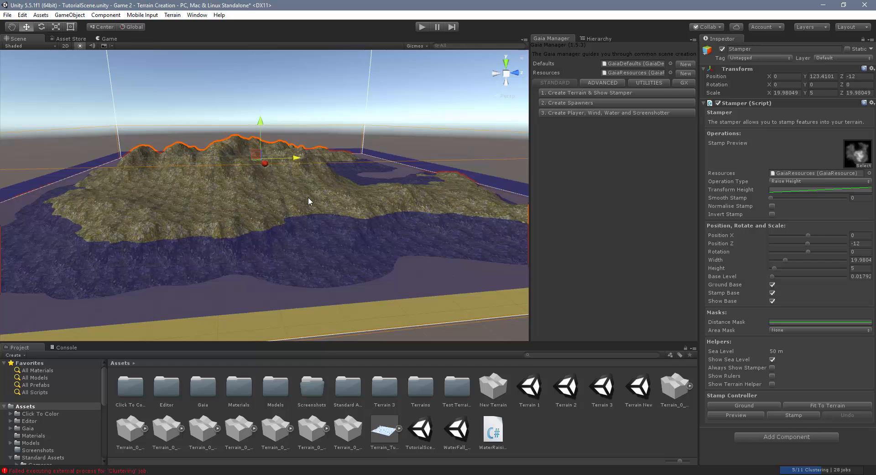
right_drag(265, 193, 292, 196)
middle_drag(288, 196, 318, 206)
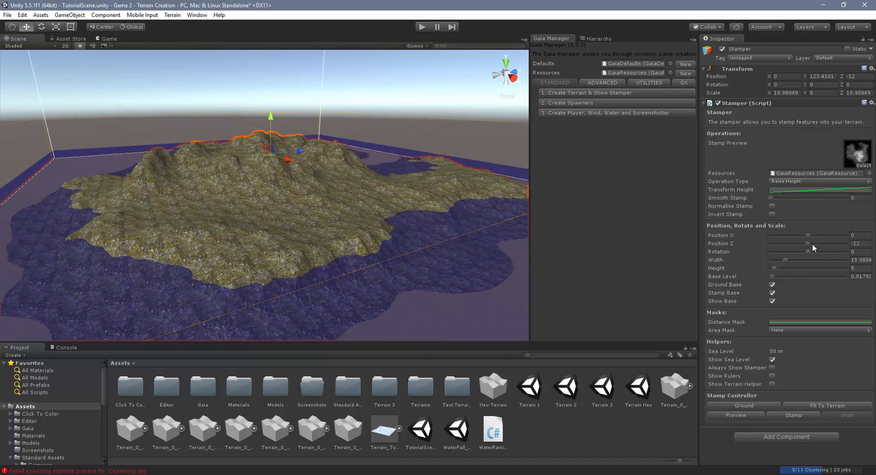
drag(807, 235, 774, 267)
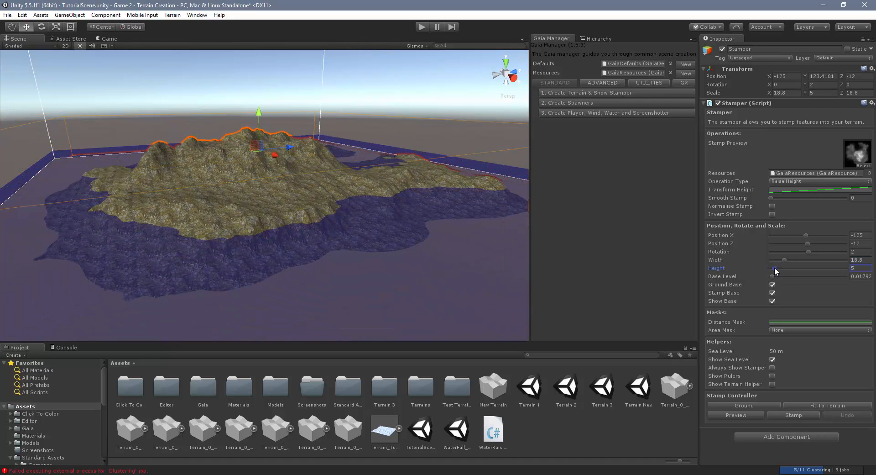
Step: Check the island preview from several angles and stamp it onto the terrain
middle_drag(345, 269, 371, 263)
scroll(387, 264, down, 2)
scroll(388, 264, down, 3)
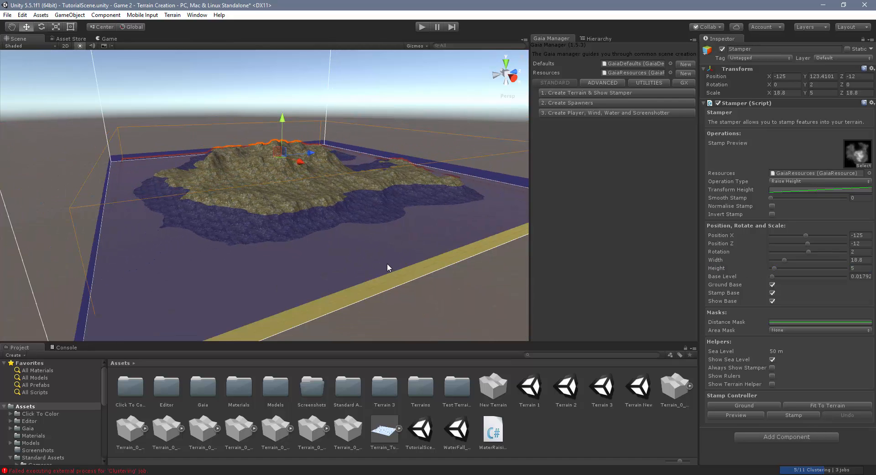
scroll(375, 259, up, 2)
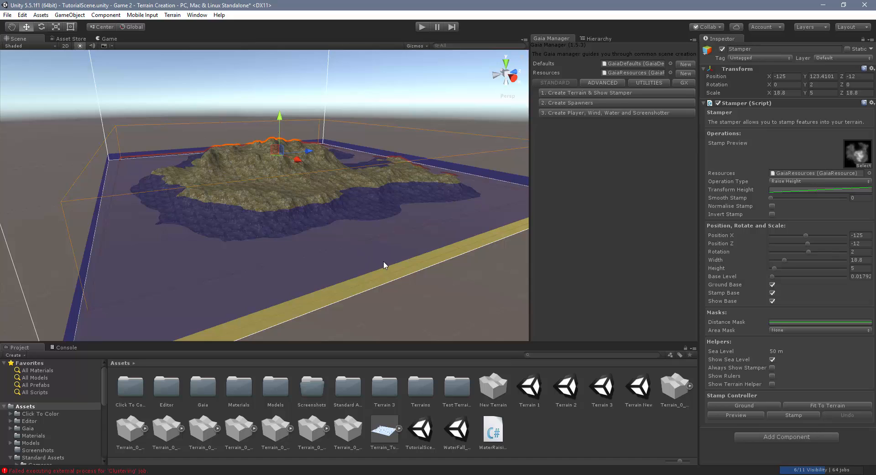
scroll(373, 258, up, 5)
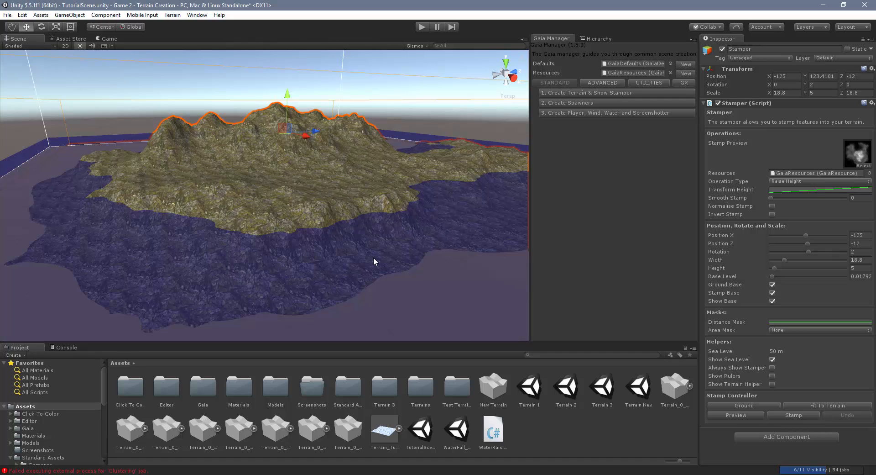
shift+middle_drag(393, 262, 382, 263)
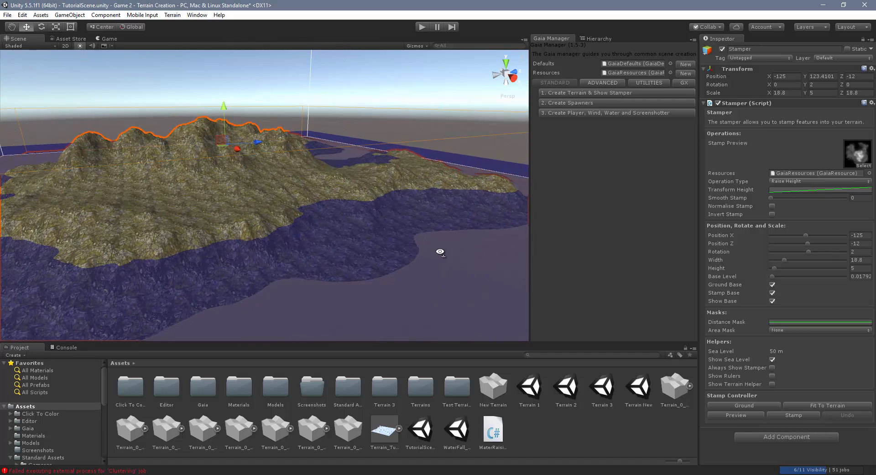
right_drag(441, 251, 385, 252)
mouse_move(385, 253)
shift+middle_down()
mouse_move(349, 247)
mouse_move(374, 247)
shift+middle_up()
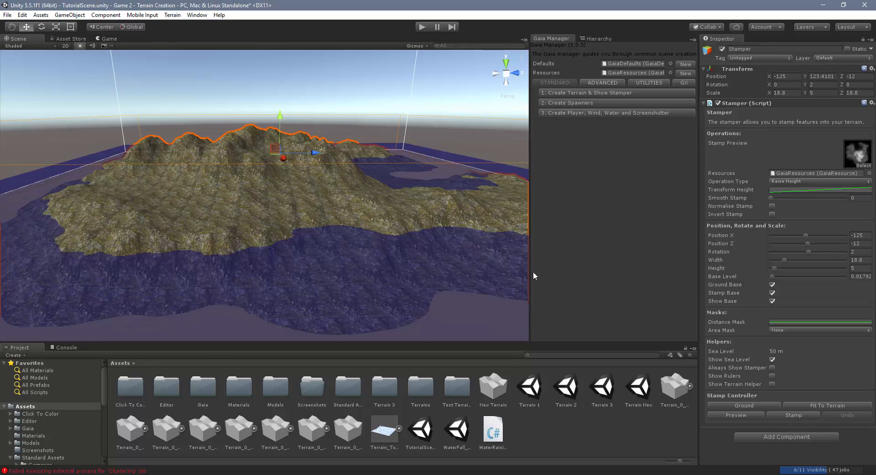
click(794, 415)
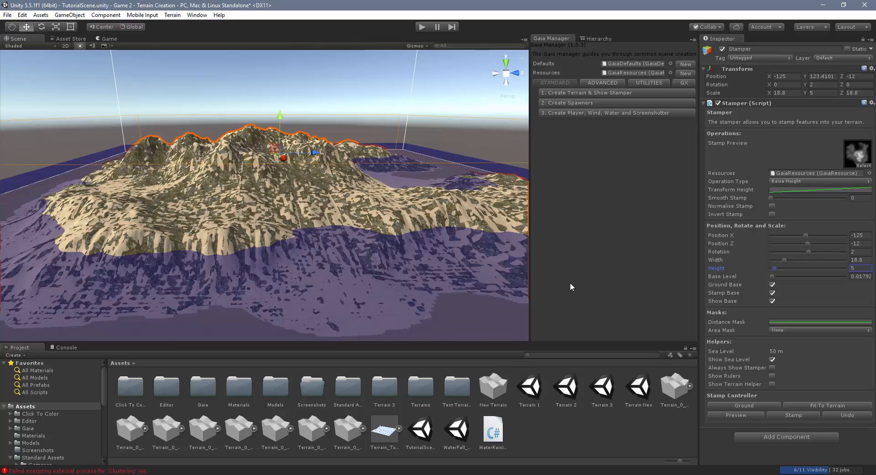
Step: Deselect the stamper and select the newly stamped island terrain in the scene
click(452, 101)
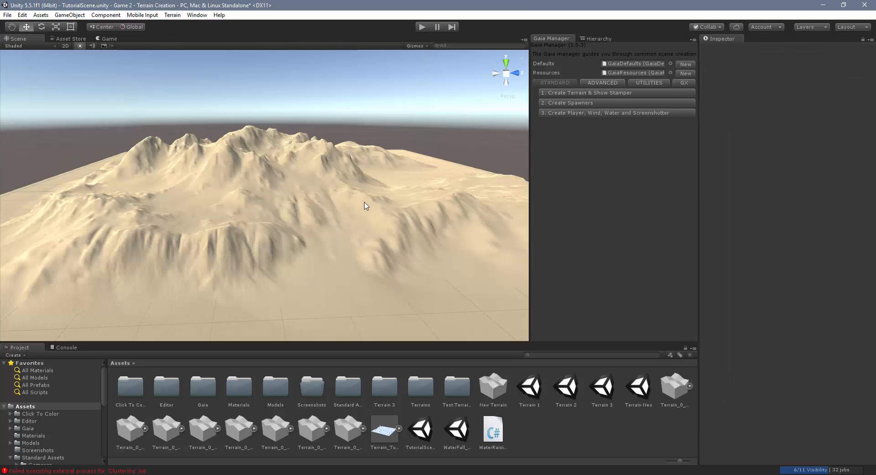
middle_drag(321, 188, 350, 189)
click(317, 166)
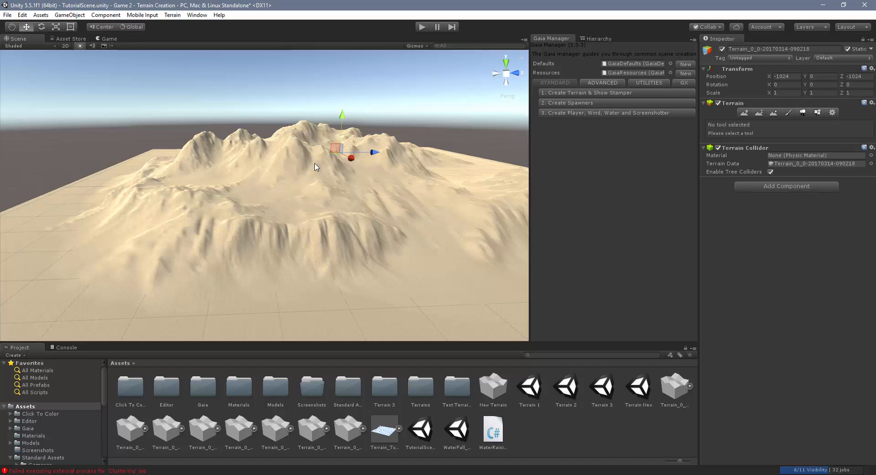
click(172, 15)
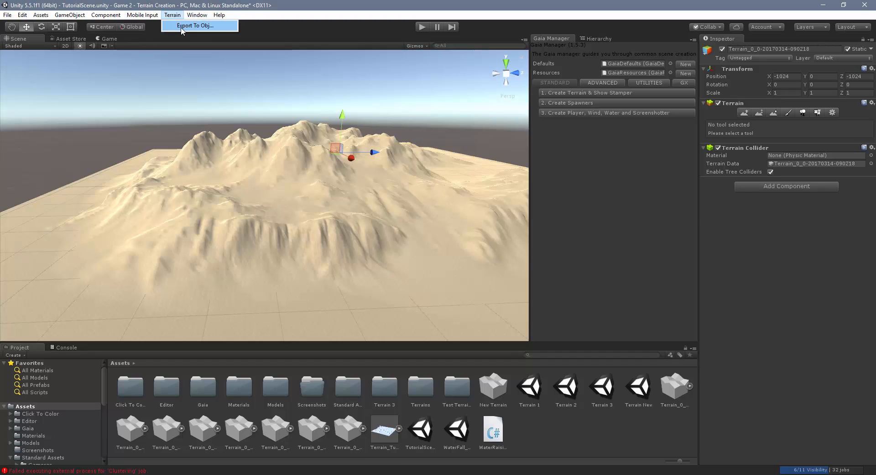
click(258, 97)
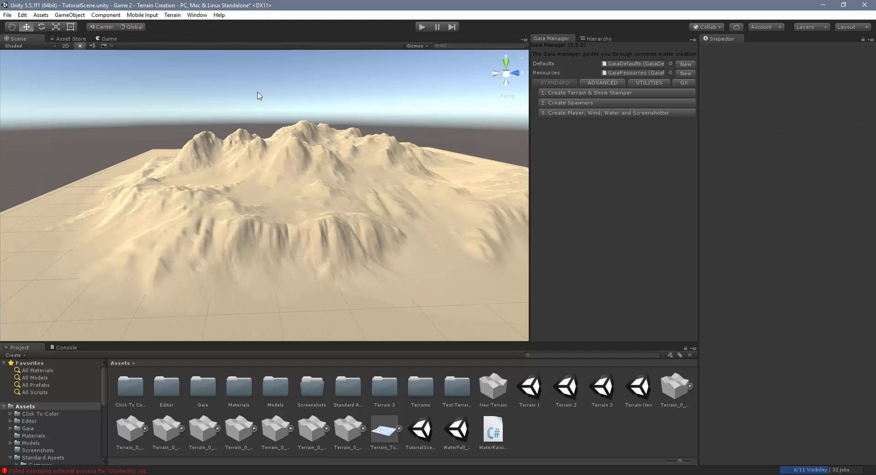
Step: Show the terrain helper for Gaia's Stamper and flatten all terrain tiles
click(595, 39)
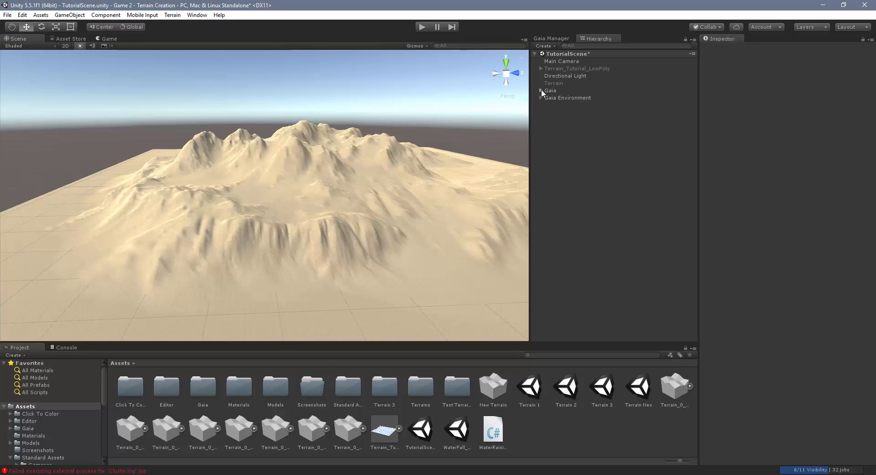
click(542, 90)
click(562, 104)
mouse_move(392, 144)
alt+mouse_down()
mouse_move(368, 147)
mouse_move(389, 141)
alt+mouse_up()
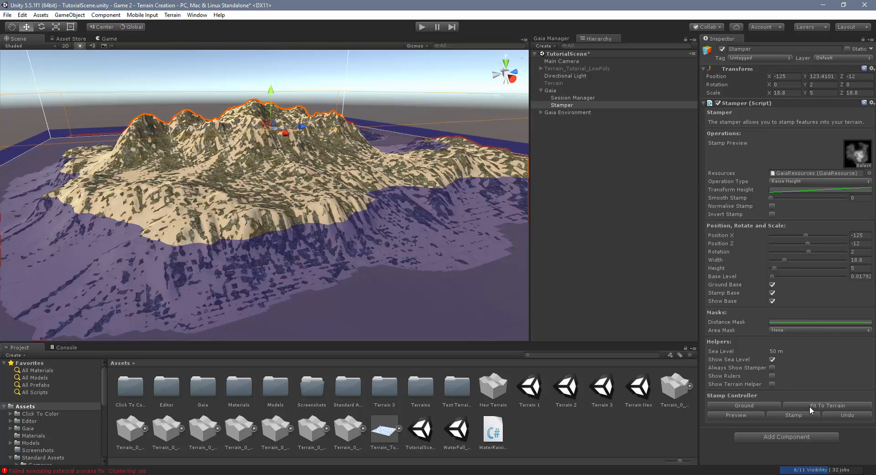
click(772, 383)
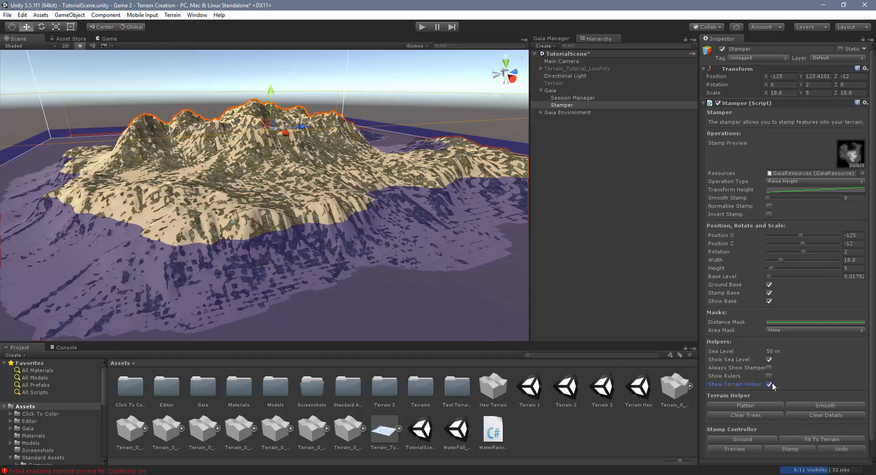
scroll(785, 387, down, 1)
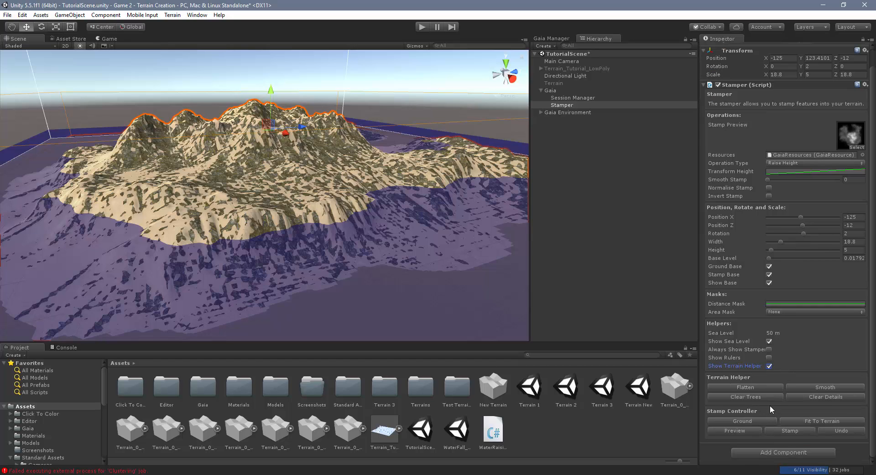
click(763, 386)
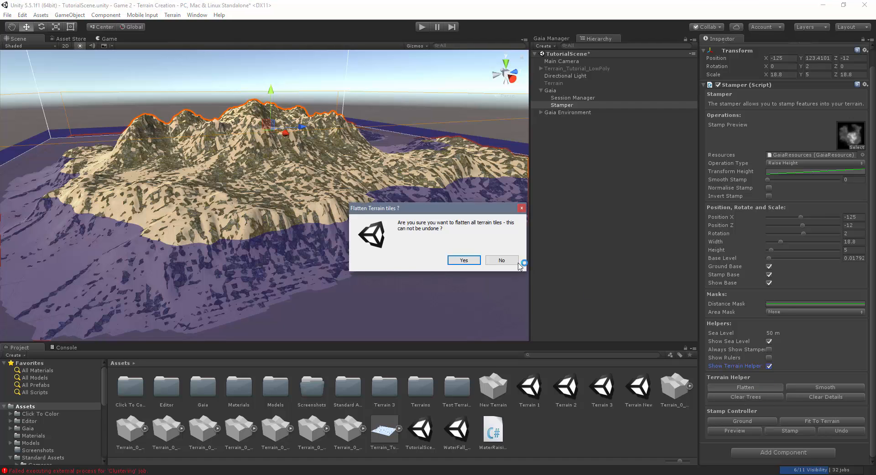
click(463, 260)
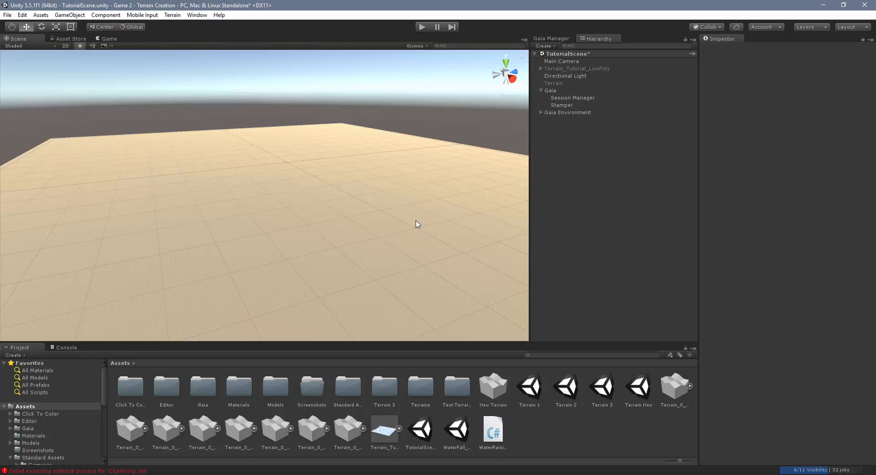
Step: Compare the two stepped presets for the Stamper's Transform Height curve and apply the second one, with the raised plateau in the middle
click(558, 106)
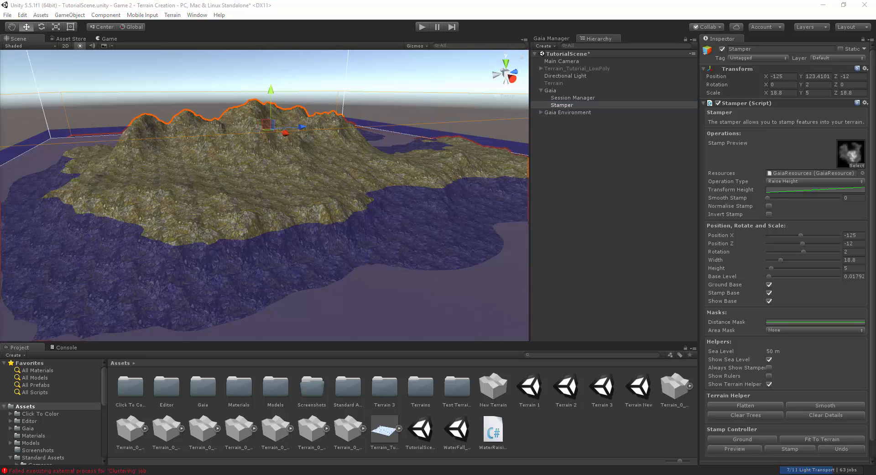
drag(0, 76, 659, 37)
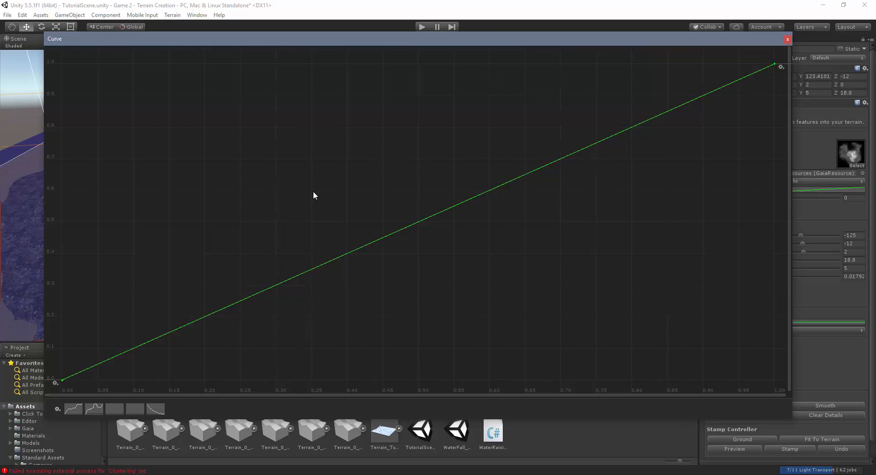
click(77, 406)
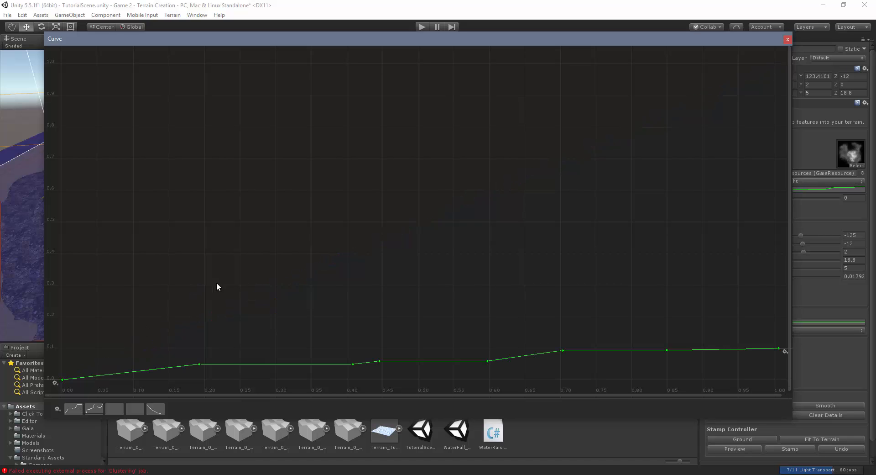
middle_drag(323, 327, 322, 259)
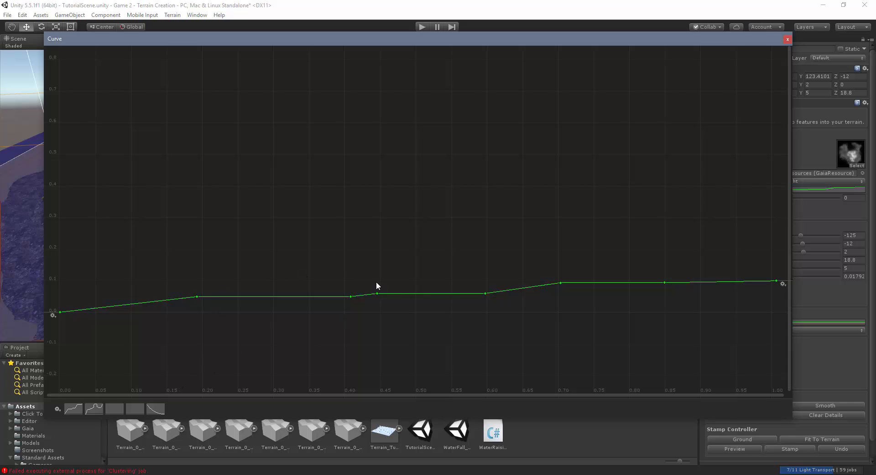
click(95, 409)
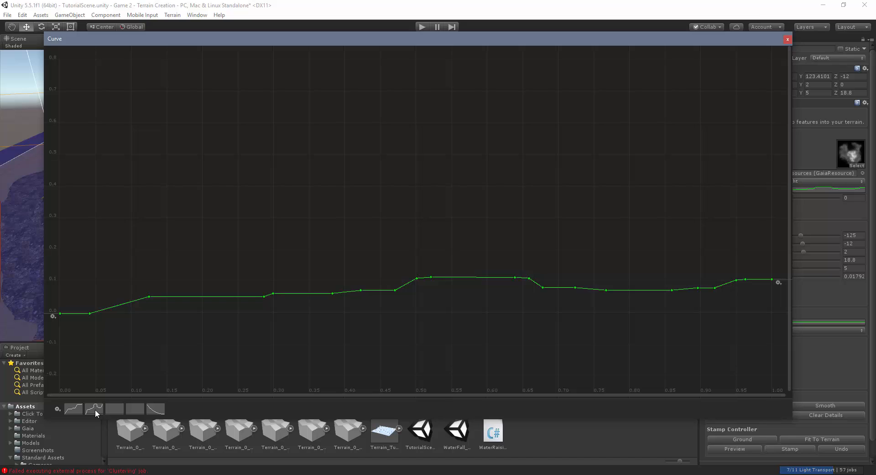
click(80, 408)
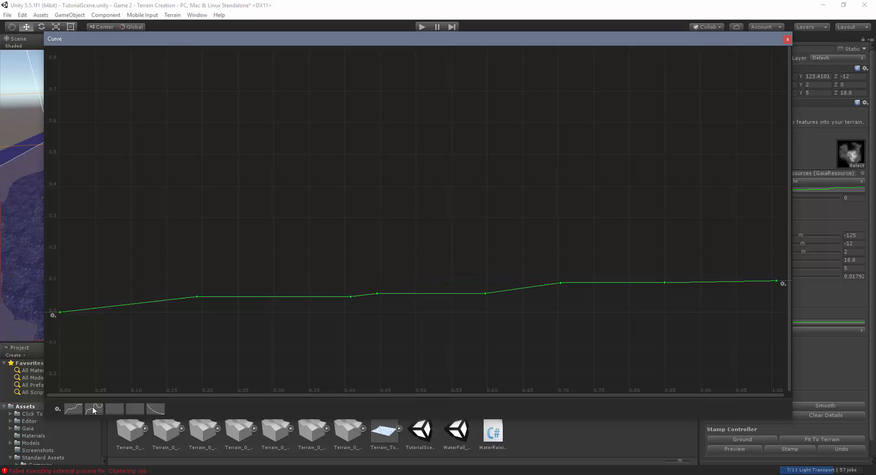
click(100, 407)
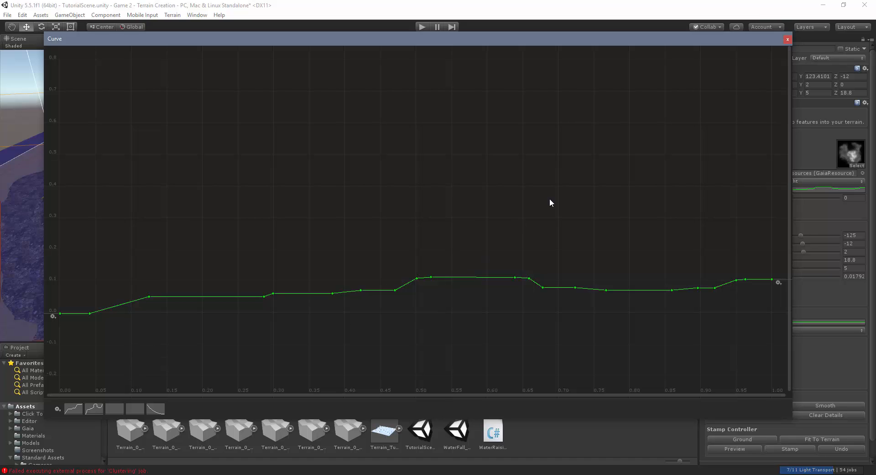
click(788, 40)
Step: Stamp the island with the stepped height curve onto the flattened terrain and deselect the Stamper
middle_drag(332, 217, 347, 231)
scroll(234, 160, down, 3)
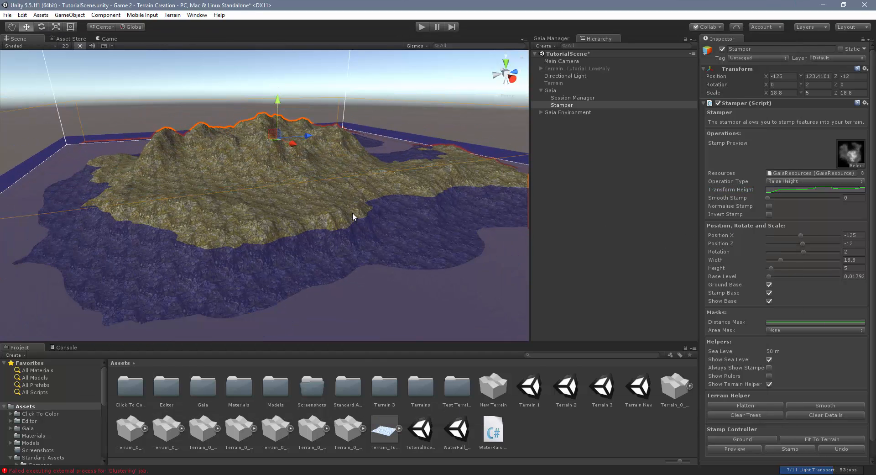
middle_drag(437, 260, 418, 252)
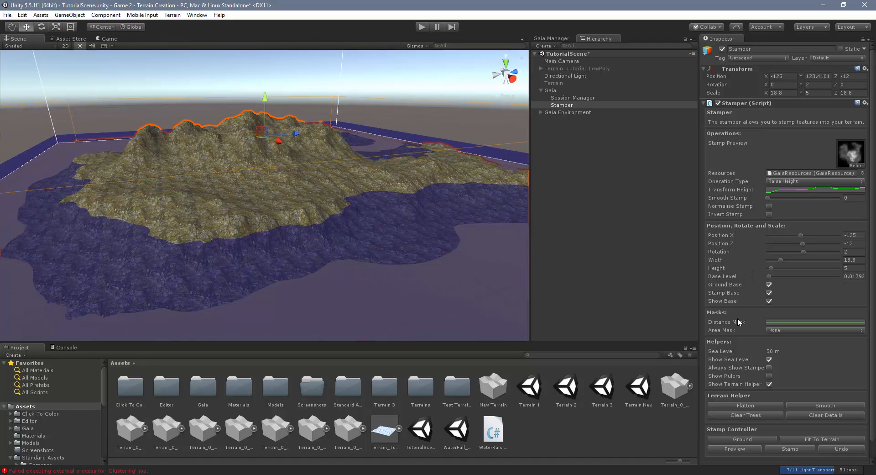
scroll(790, 276, down, 2)
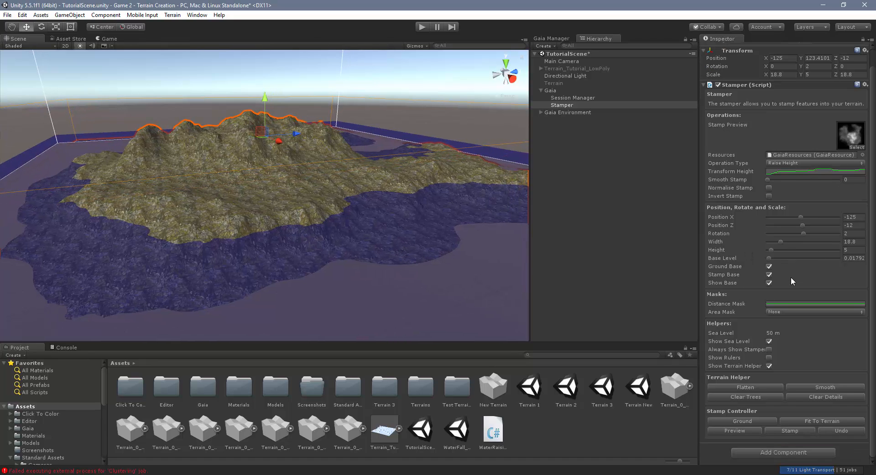
click(792, 430)
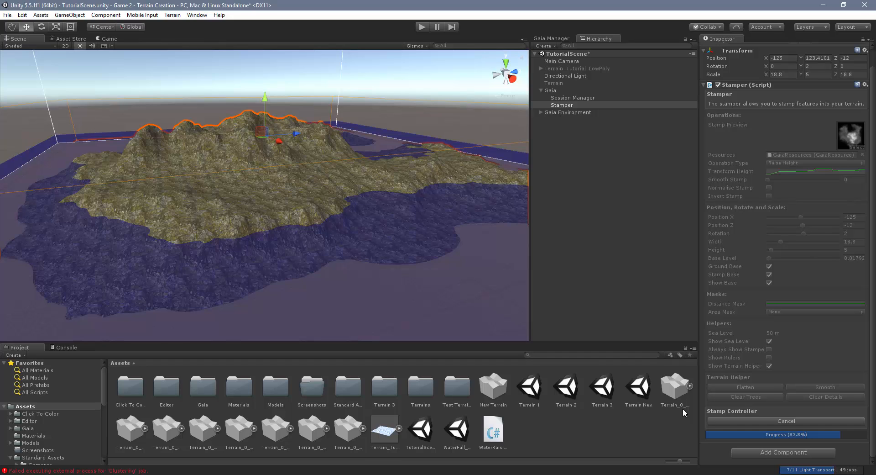
click(439, 84)
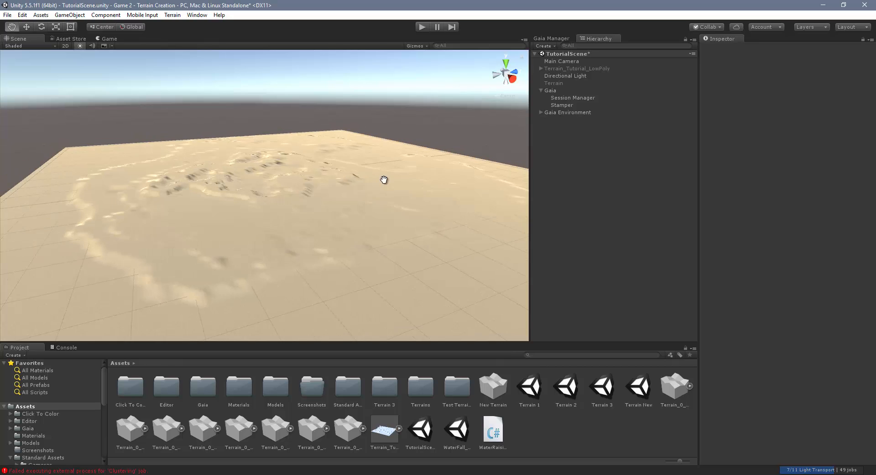
Step: Examine the plateaus and cliff edges of the newly stamped terrain up close from several directions
scroll(374, 192, up, 4)
right_drag(375, 192, 358, 212)
middle_drag(357, 212, 327, 224)
scroll(314, 228, up, 4)
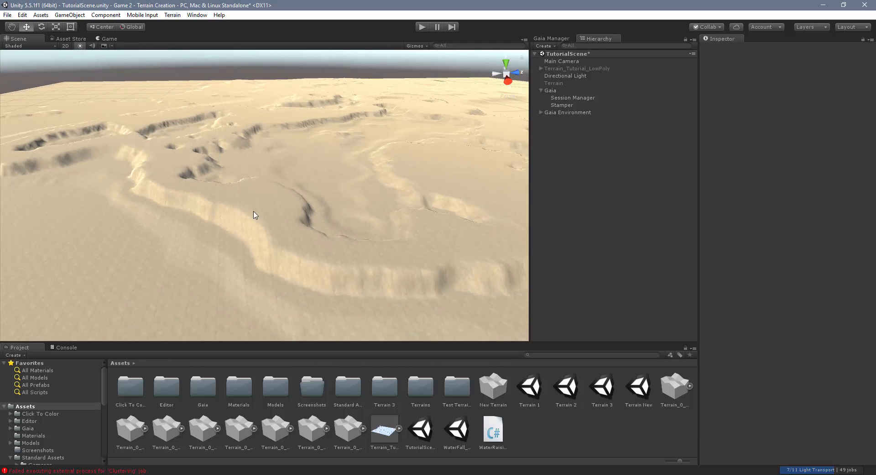
right_drag(339, 207, 409, 206)
middle_drag(410, 206, 330, 206)
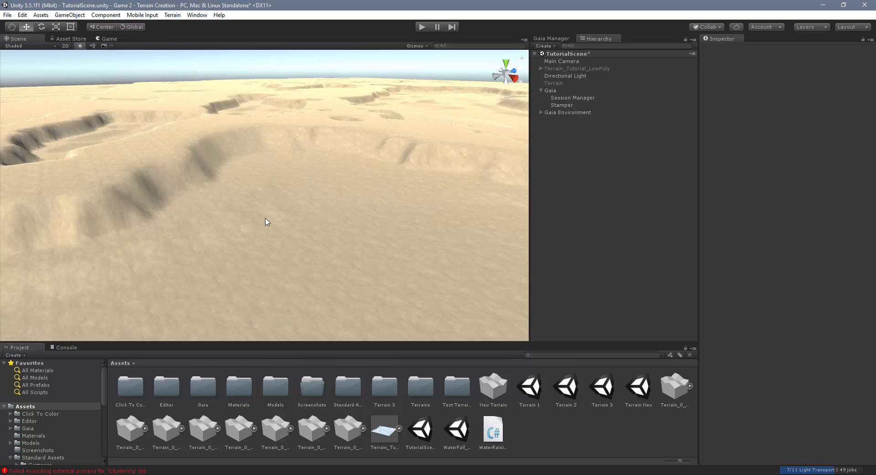
middle_drag(266, 219, 294, 213)
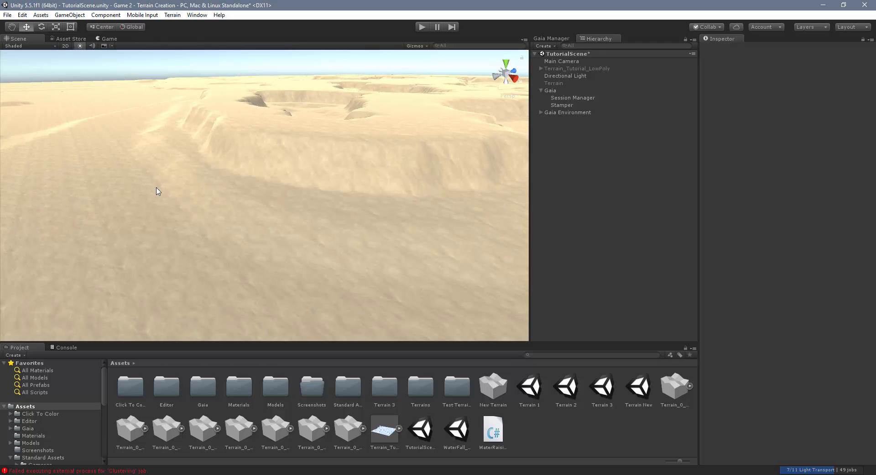
middle_drag(257, 145, 288, 192)
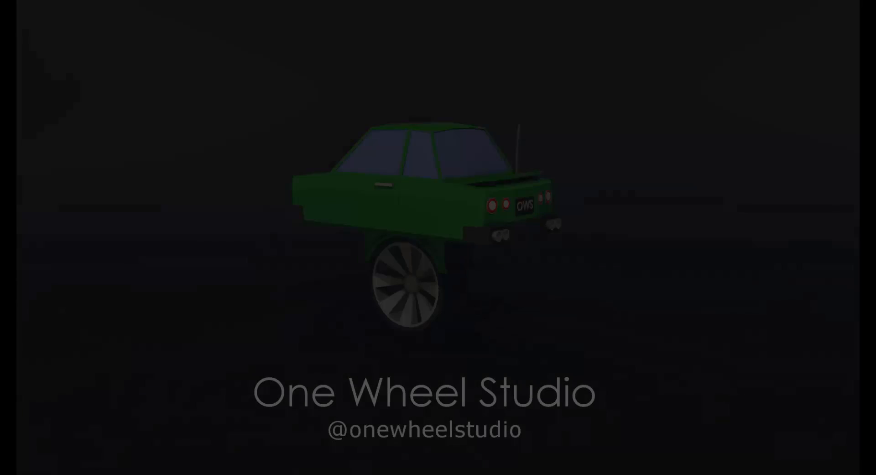